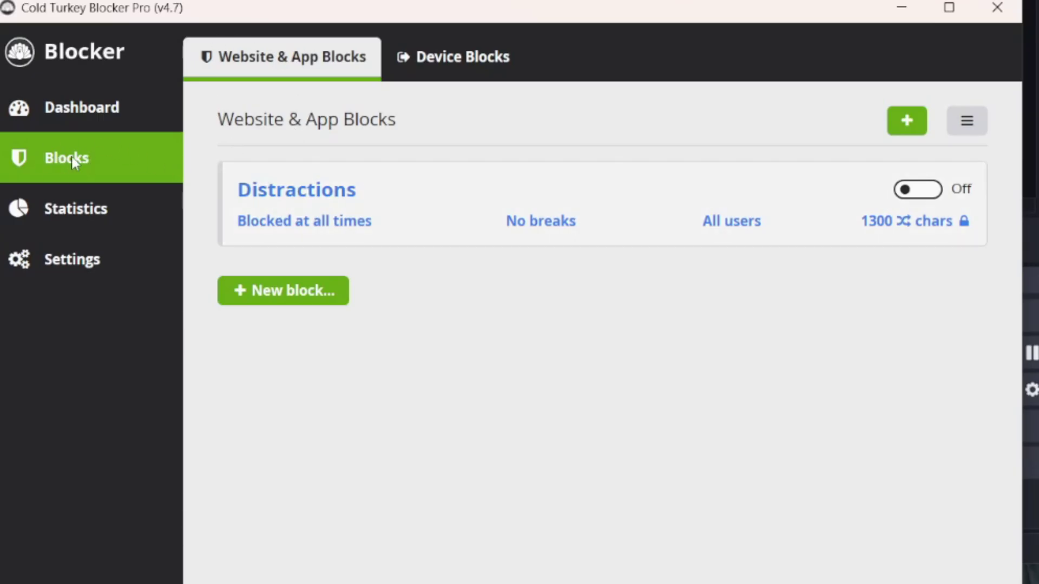
# Step: Create a new block and import the pre-made Games list into its websites
pyautogui.click(297, 299)
pyautogui.click(387, 259)
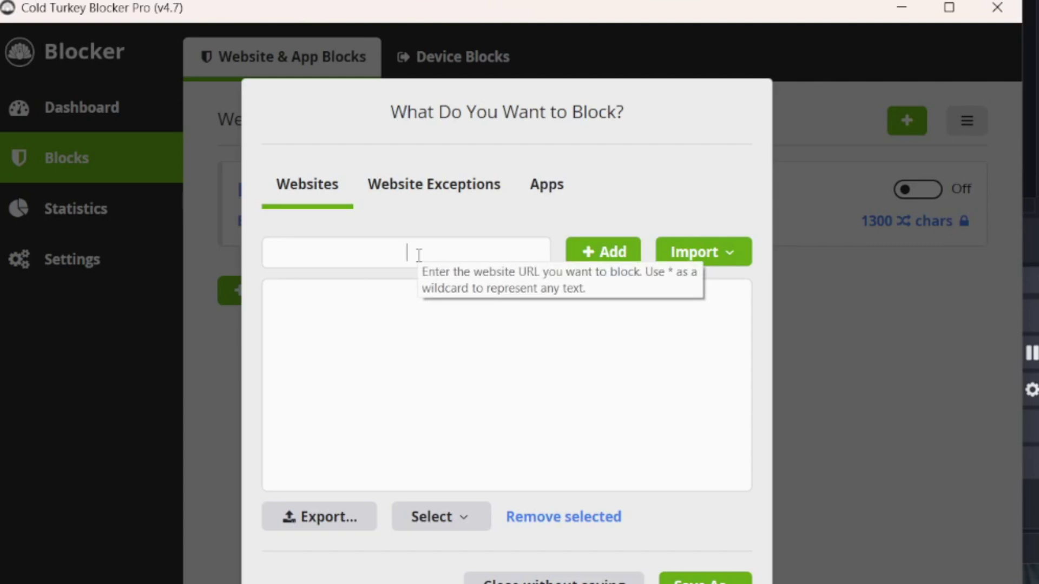
pyautogui.click(710, 259)
pyautogui.moveTo(715, 334)
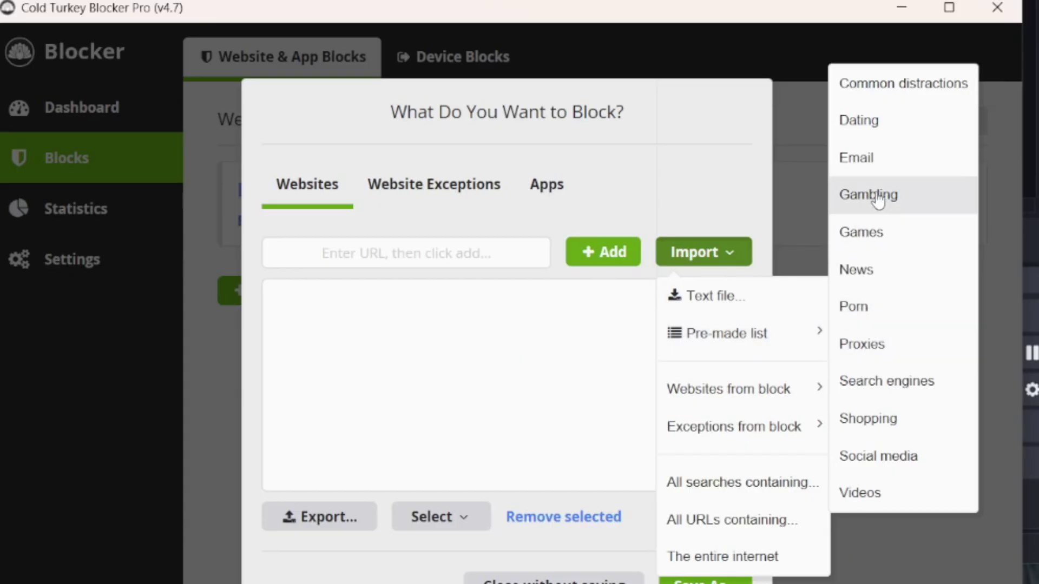
pyautogui.click(876, 238)
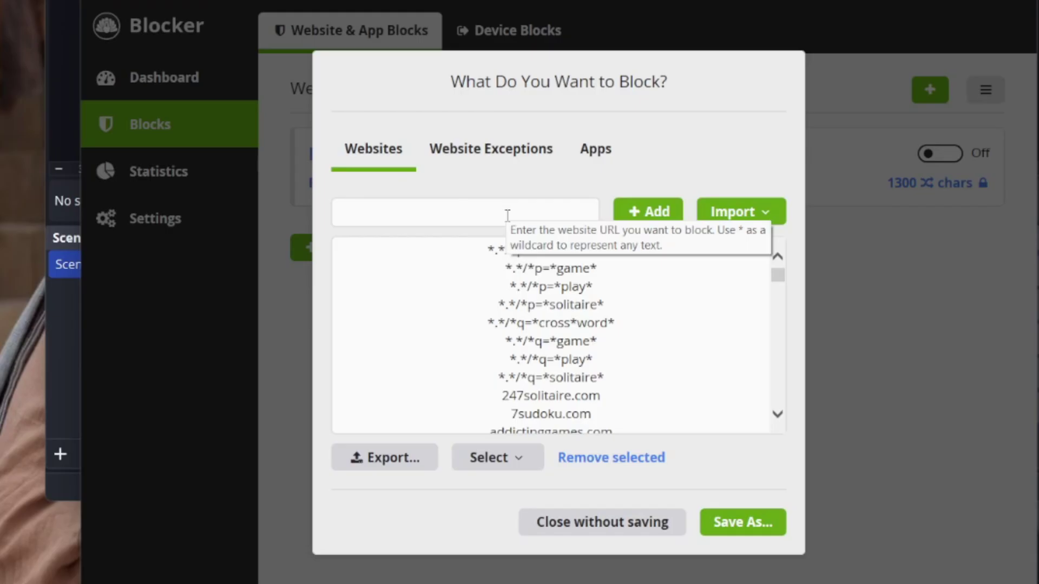
# Step: Paste a search pattern, edit it to *.*/*q=*18+*, and add it to the site list
pyautogui.write('*.*/*q=*18+movies*')
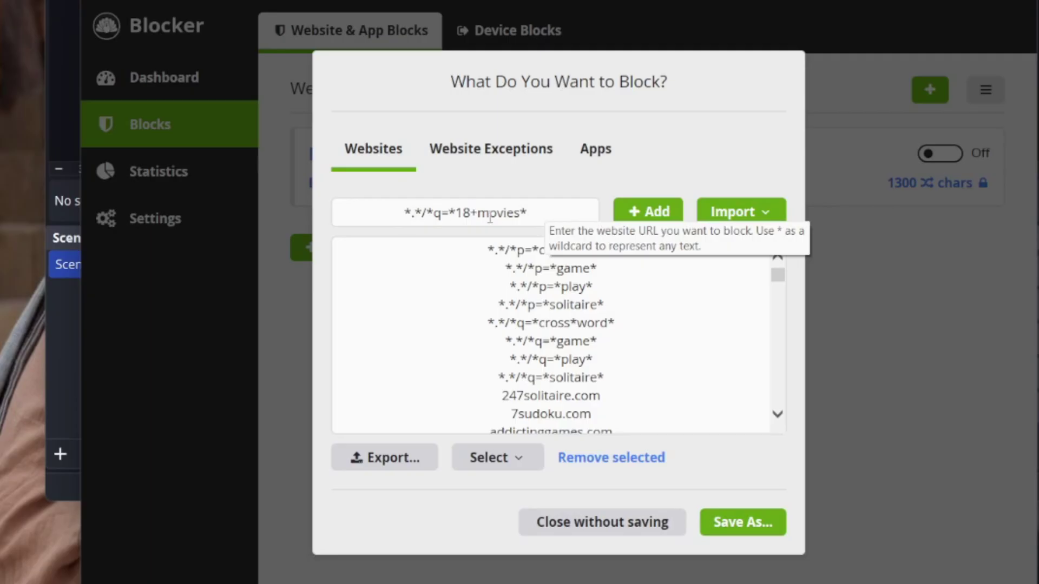
pyautogui.moveTo(521, 213); pyautogui.dragTo(457, 214)
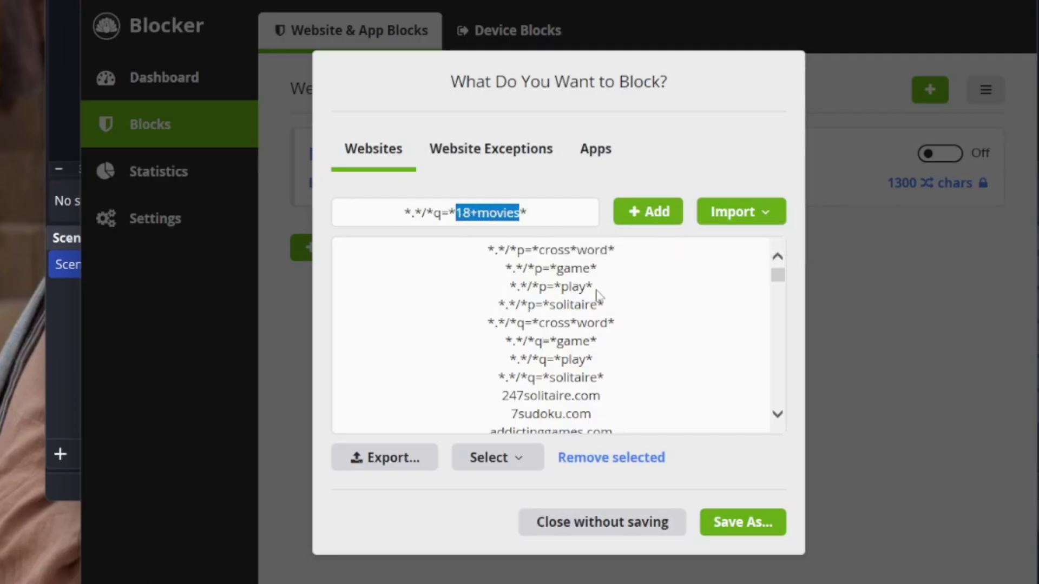
pyautogui.press('BackSpace')
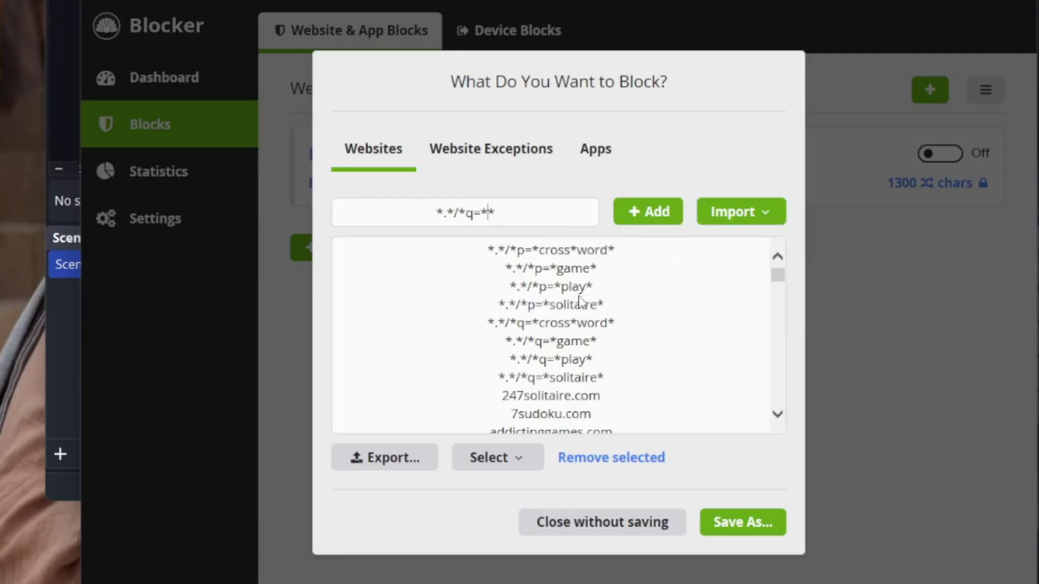
pyautogui.write('18')
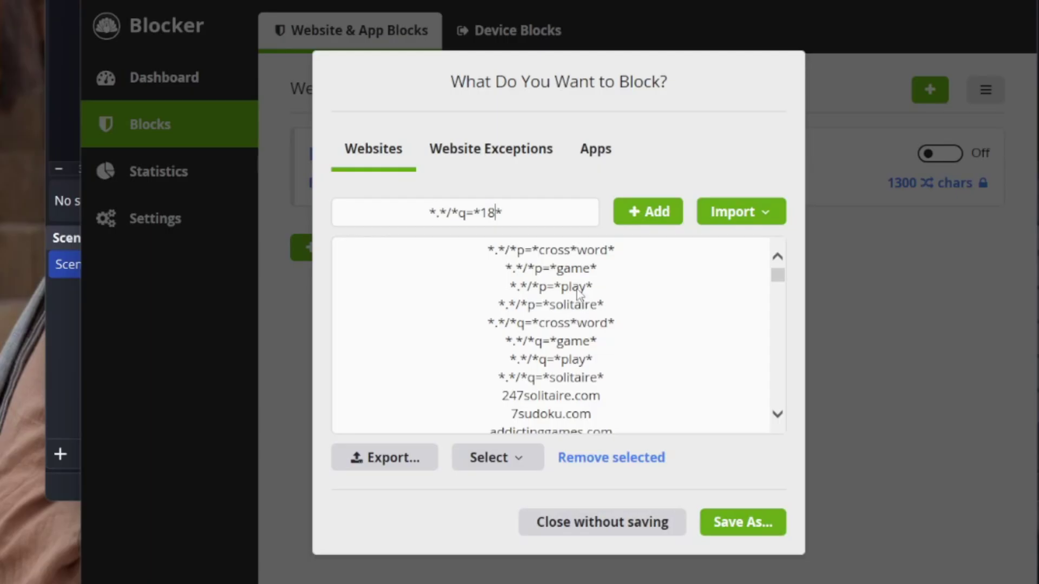
pyautogui.write('+')
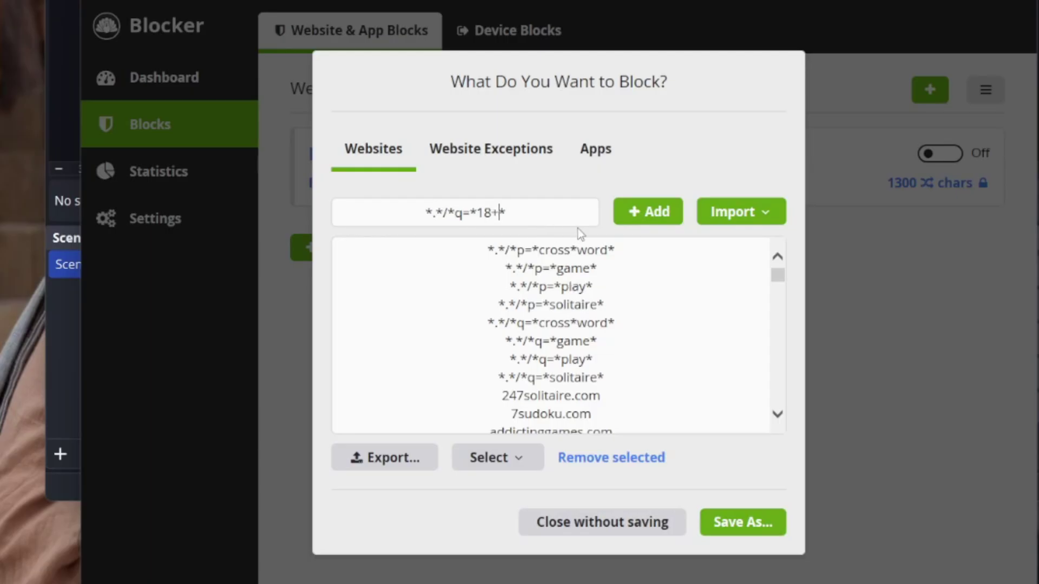
pyautogui.click(647, 223)
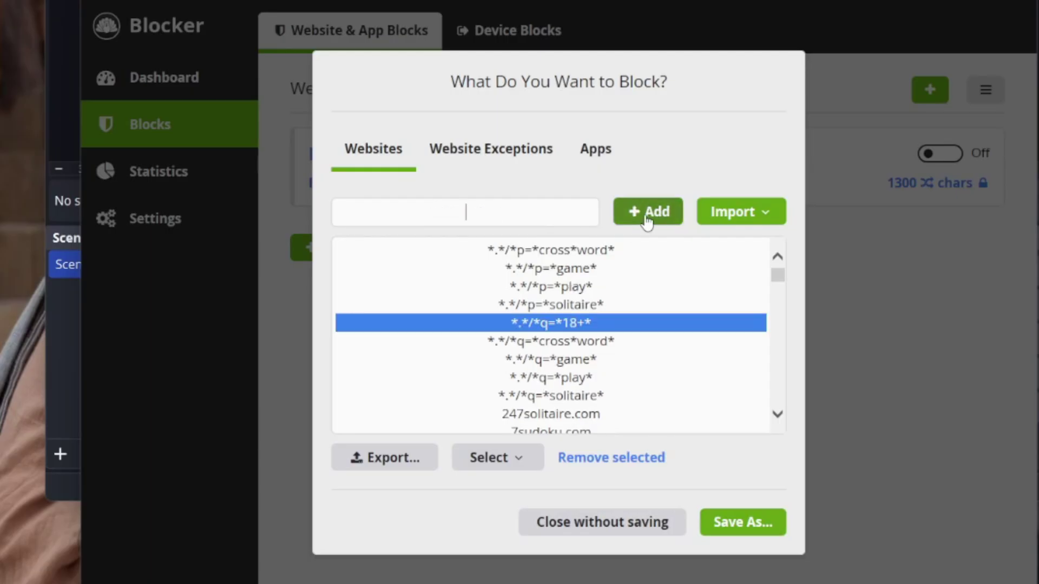
# Step: Save the list as a new block named 'test'
pyautogui.click(753, 536)
pyautogui.write('test')
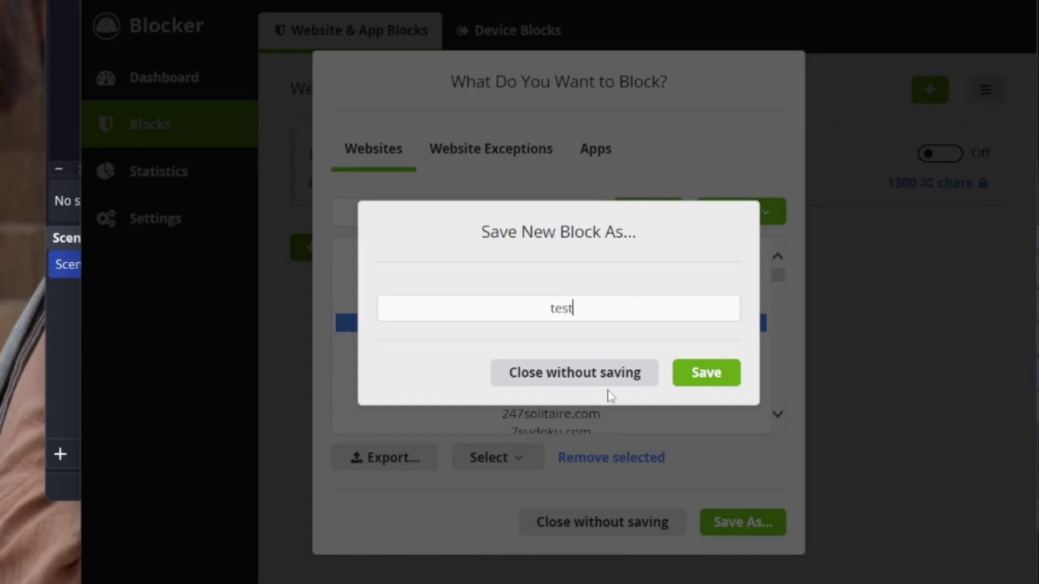
pyautogui.click(719, 373)
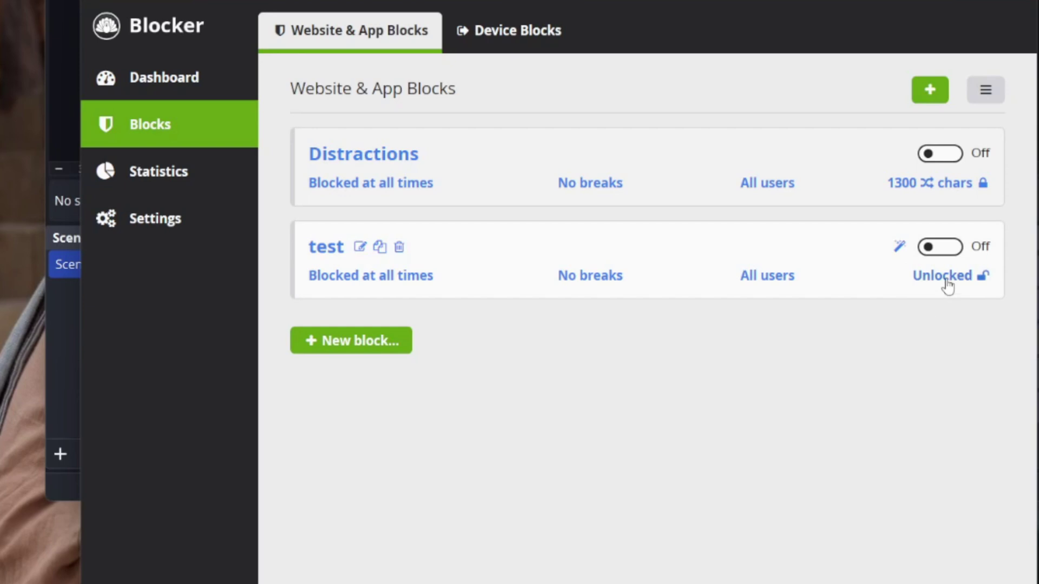
# Step: Browse the test block's Timer, Time Range, Delay, Restart and Password locks, ending on Random Text
pyautogui.click(944, 282)
pyautogui.click(319, 185)
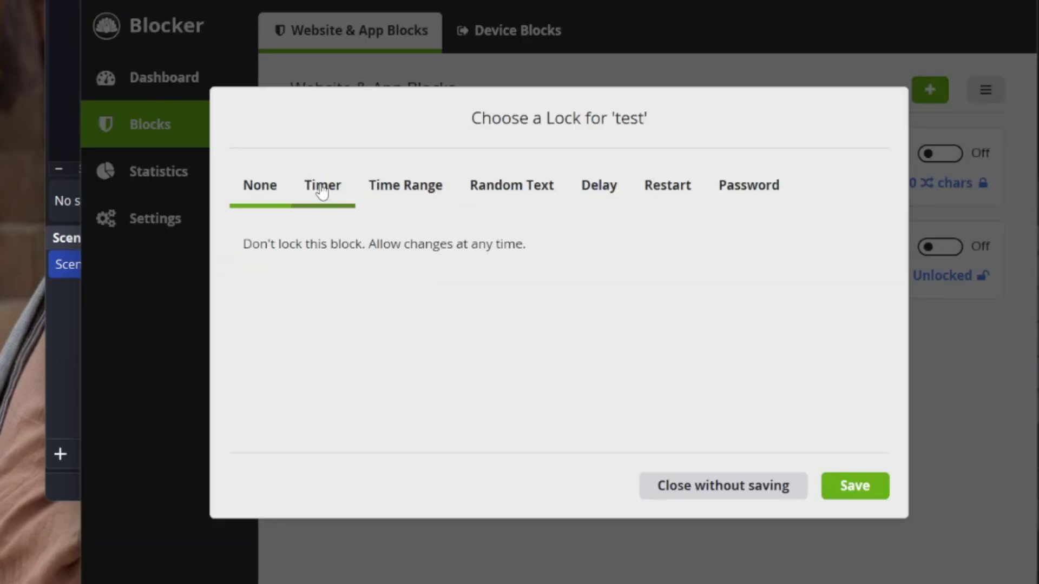
pyautogui.click(422, 185)
pyautogui.click(592, 183)
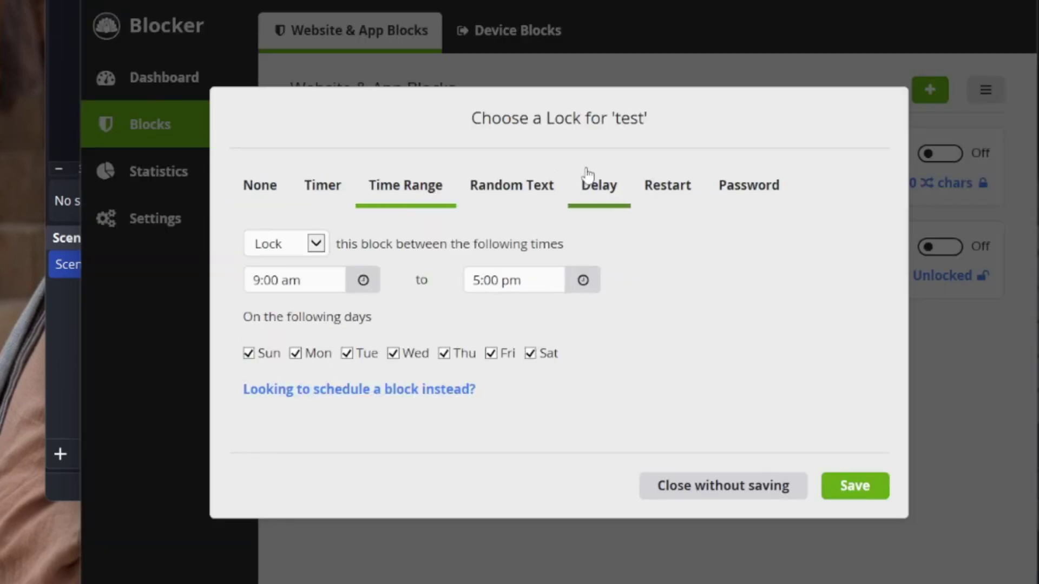
pyautogui.click(665, 187)
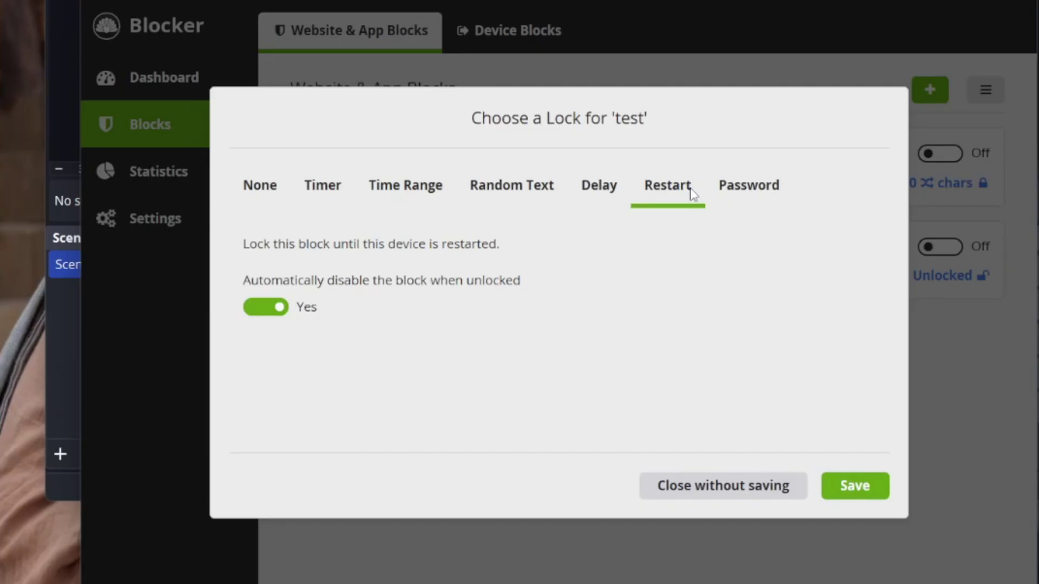
pyautogui.click(732, 189)
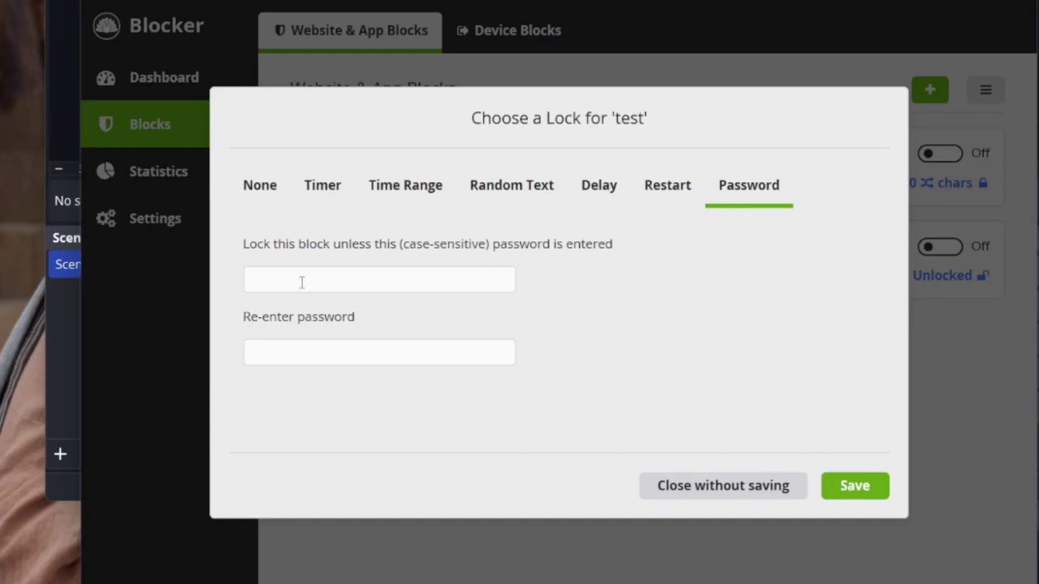
pyautogui.click(506, 205)
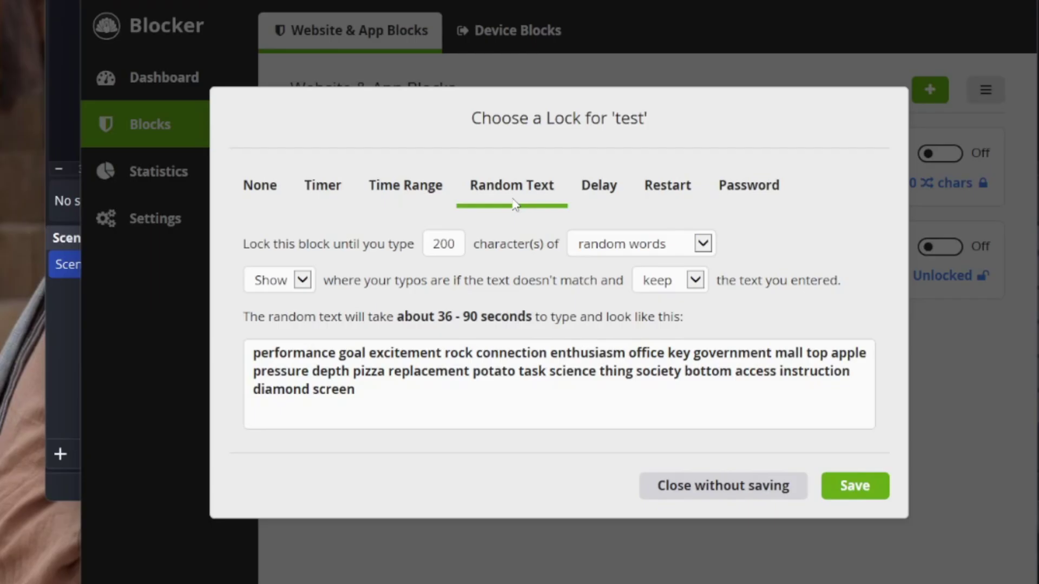
# Step: Set the Random Text lock to 1000 characters of gibberish, hide typos, and save it
pyautogui.doubleClick(433, 244)
pyautogui.moveTo(433, 243); pyautogui.dragTo(461, 244)
pyautogui.write('1000')
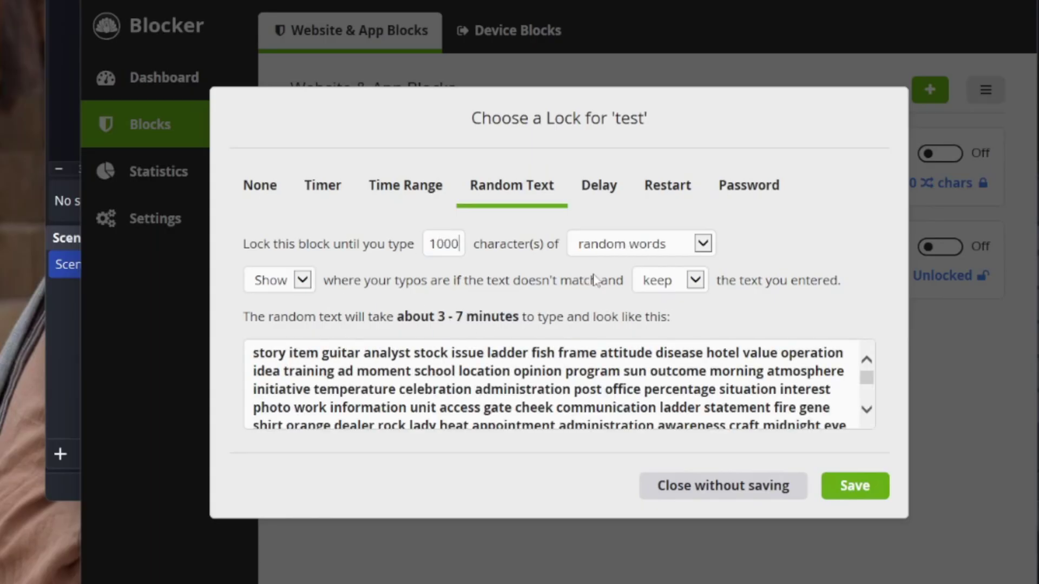
pyautogui.click(703, 246)
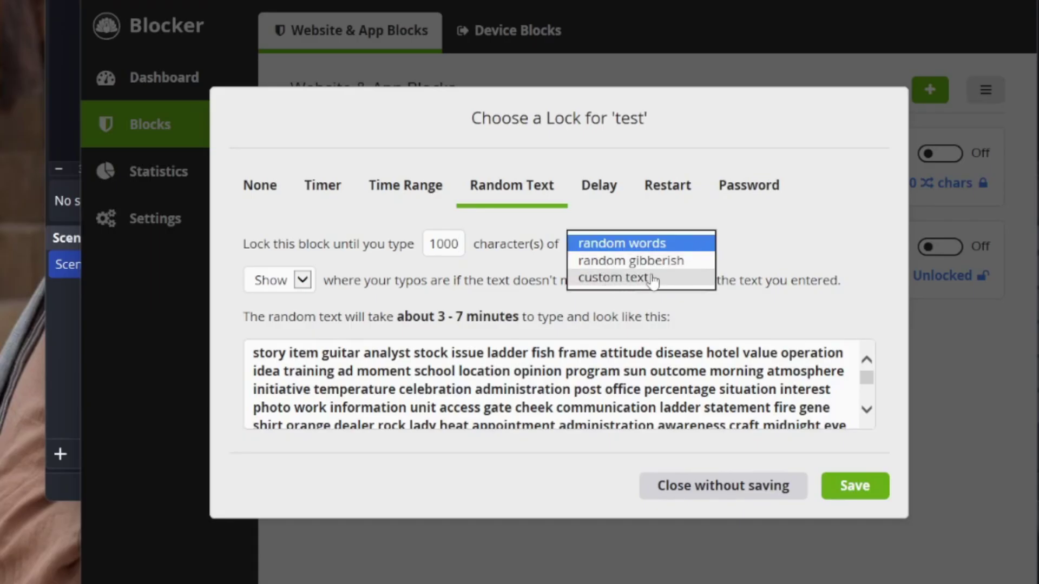
pyautogui.click(665, 261)
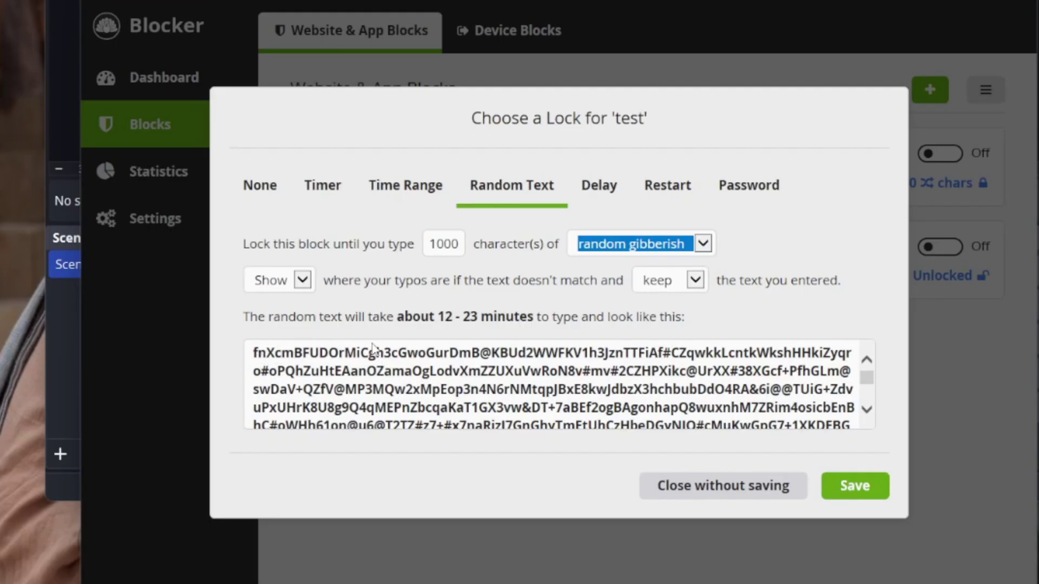
pyautogui.click(289, 287)
pyautogui.click(276, 296)
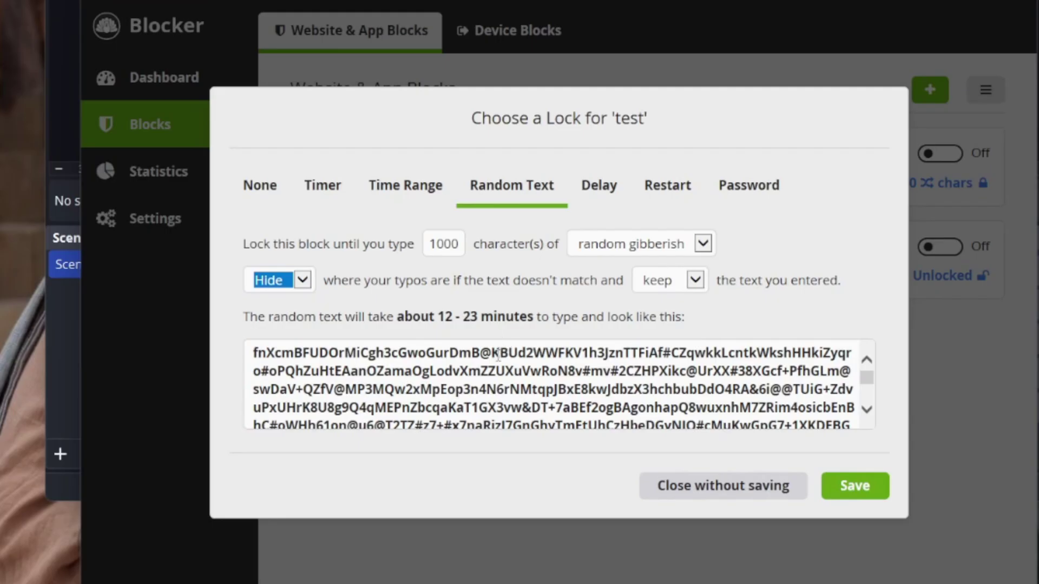
pyautogui.click(850, 490)
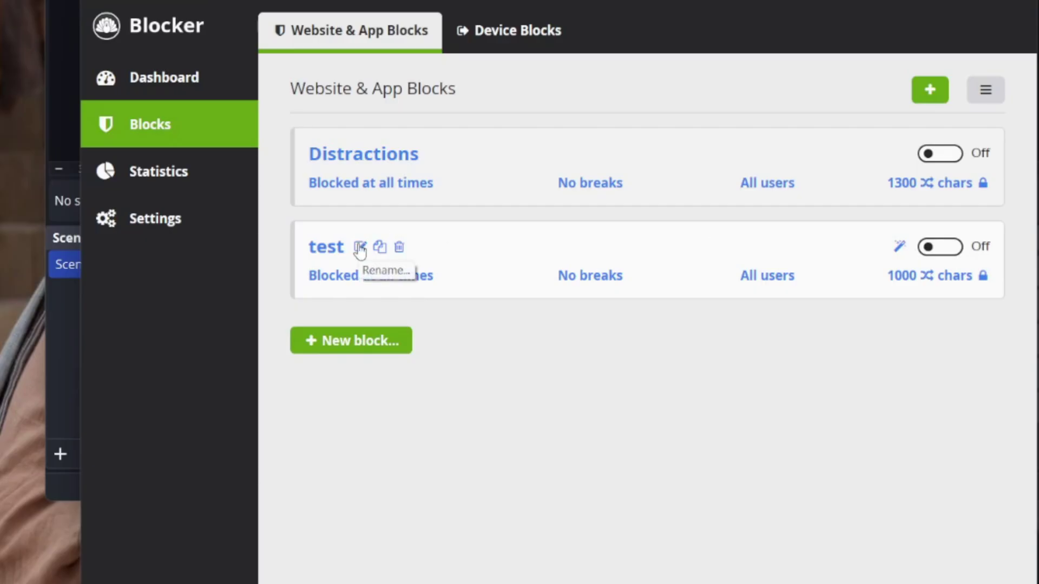
# Step: Check the test block's site list without saving, then switch the test block on
pyautogui.click(326, 244)
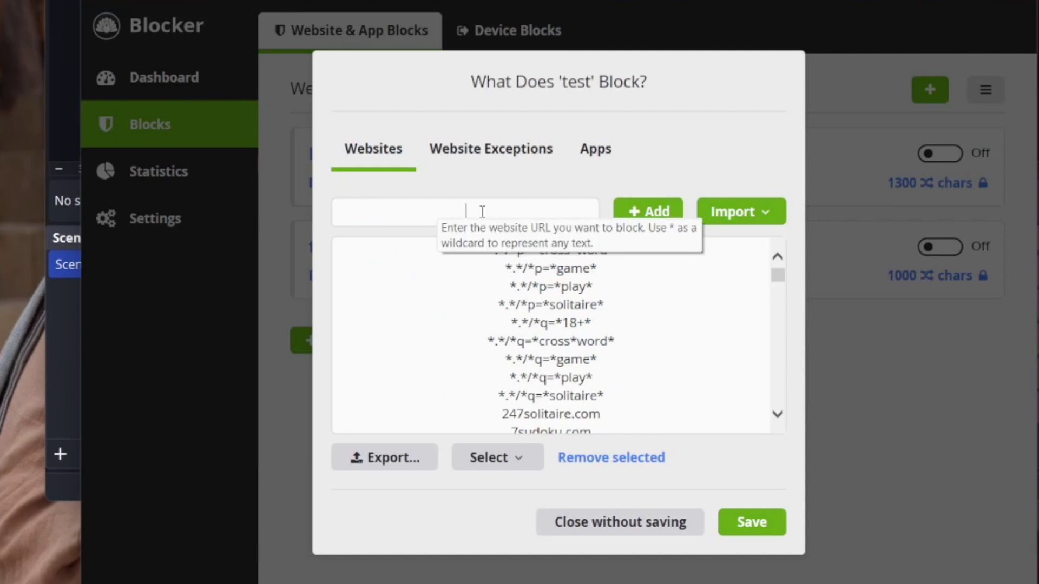
pyautogui.click(640, 523)
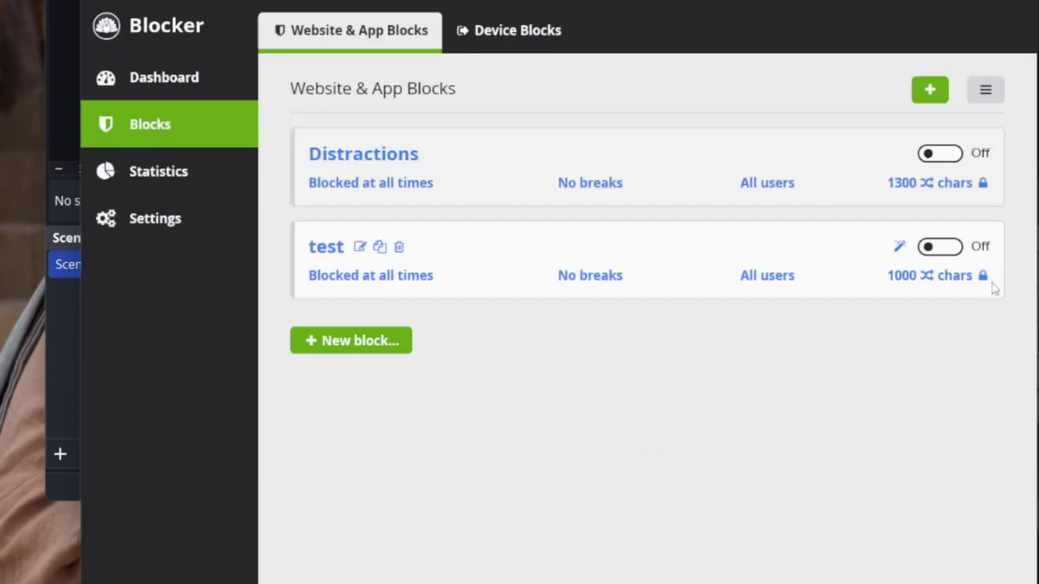
pyautogui.click(929, 248)
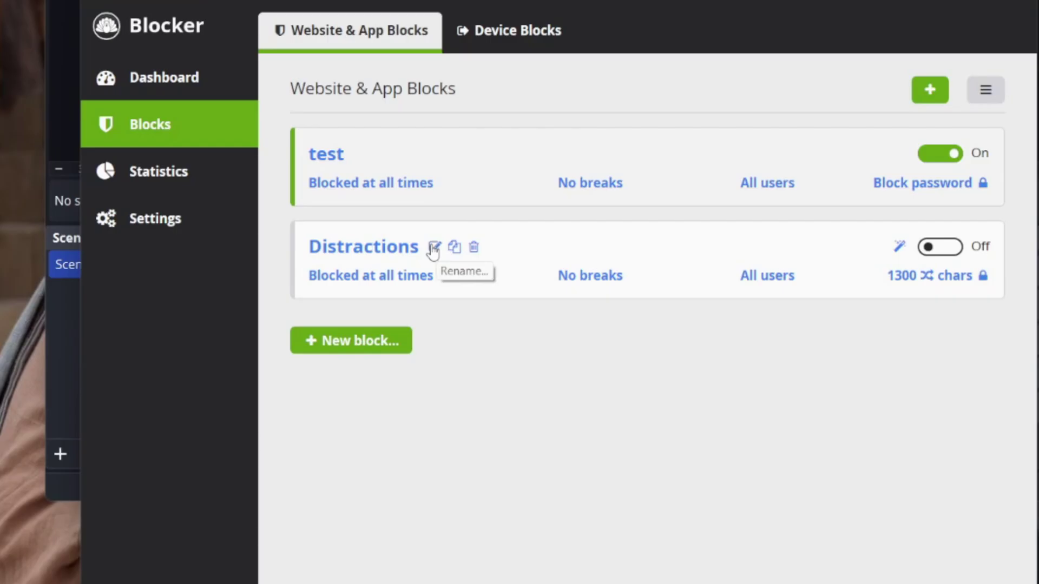
# Step: Continue past the password prompt and add instagram.com to the test block's saved site list
pyautogui.click(433, 249)
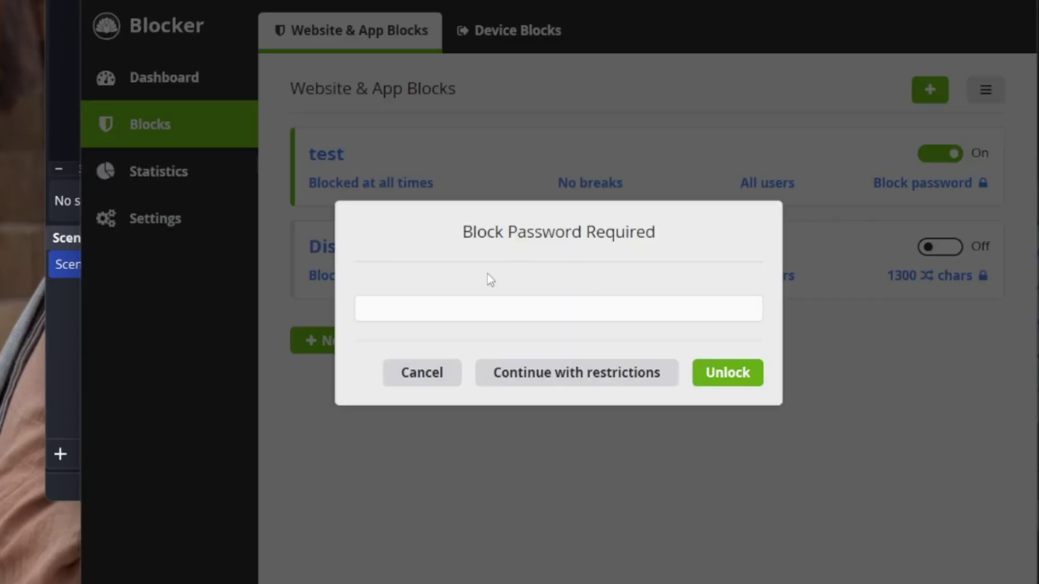
pyautogui.click(563, 381)
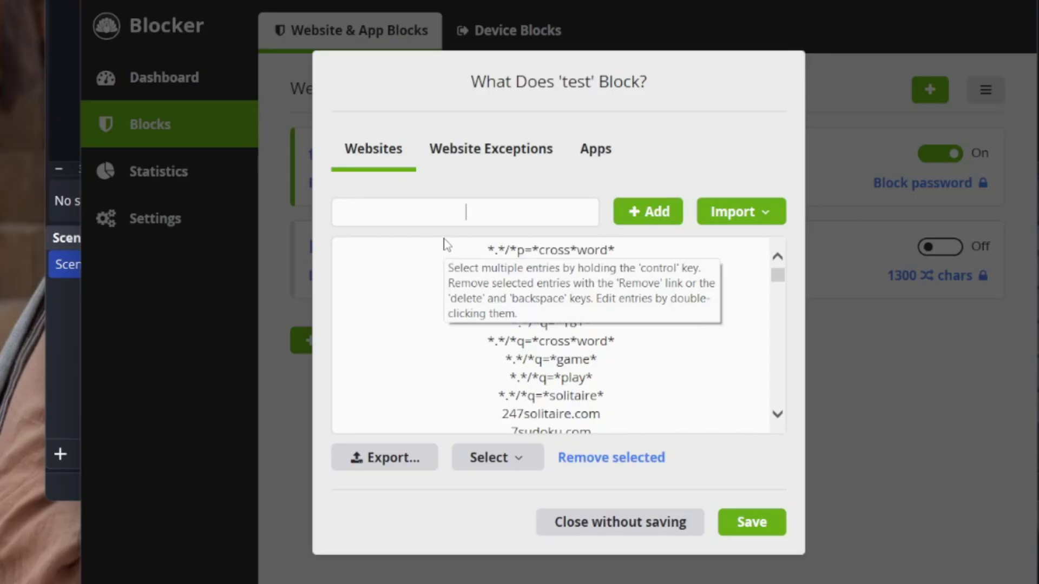
pyautogui.write('ins')
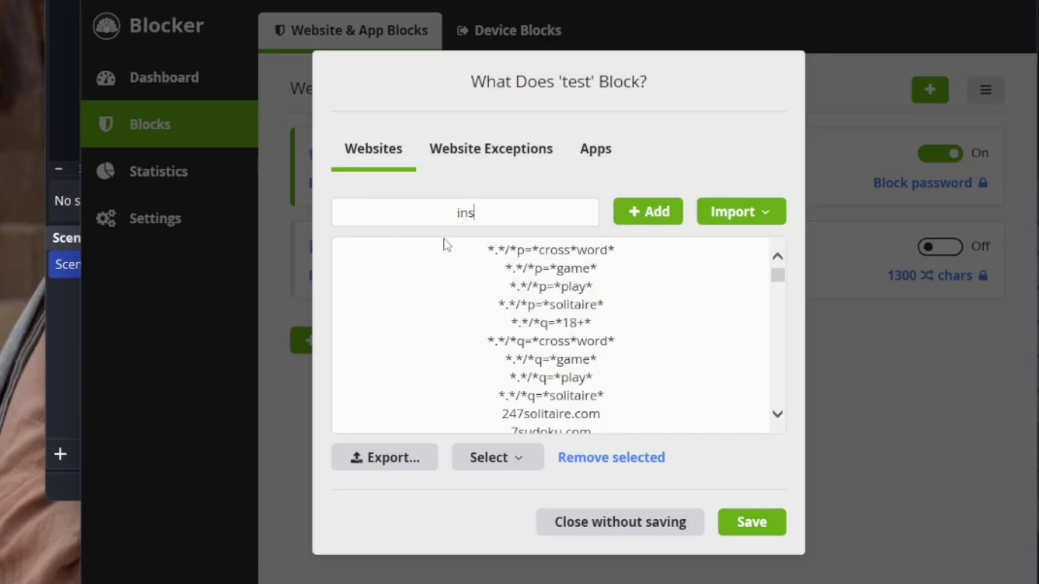
pyautogui.write('tagram.com')
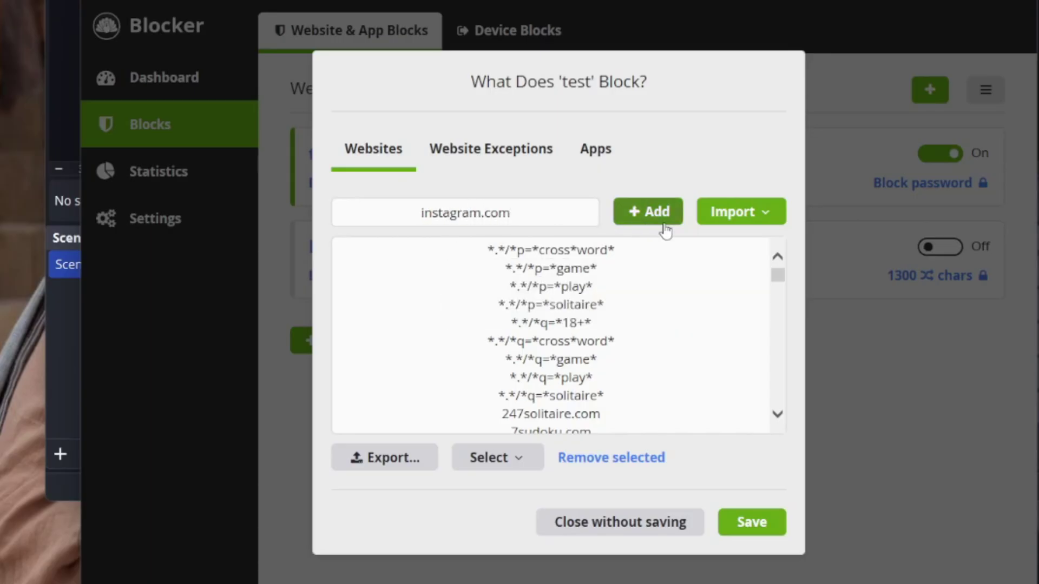
pyautogui.click(642, 216)
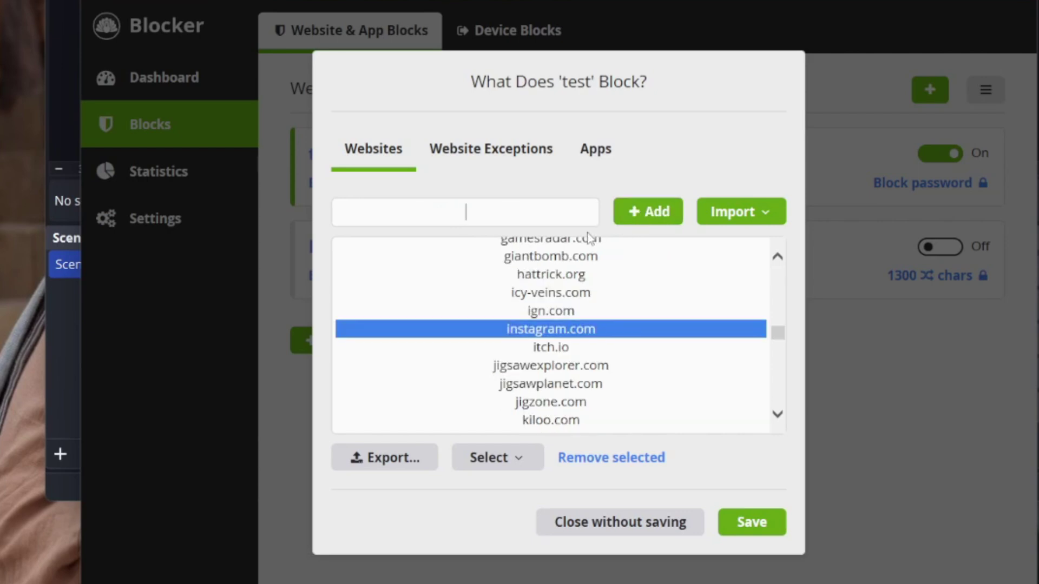
pyautogui.click(753, 523)
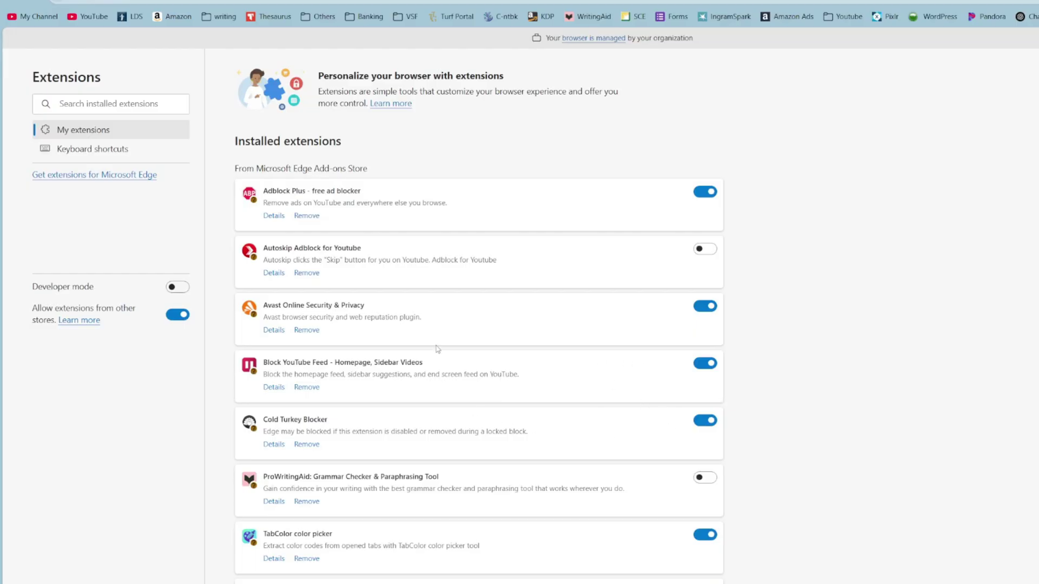
# Step: Switch off the Cold Turkey Blocker extension on Edge's Extensions page
pyautogui.scroll(-1, 487, 357)
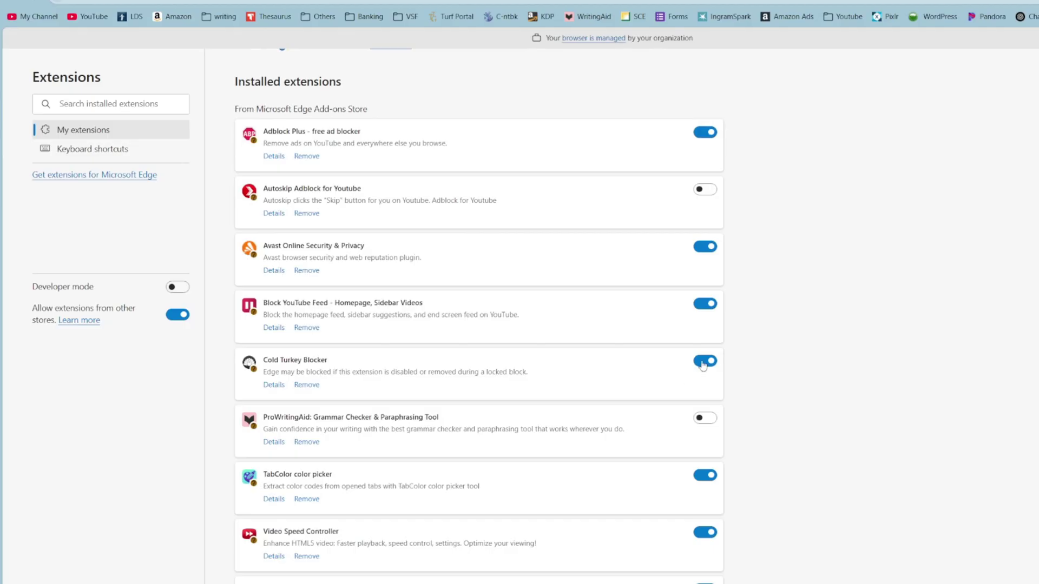
pyautogui.click(703, 363)
pyautogui.scroll(-2, 573, 408)
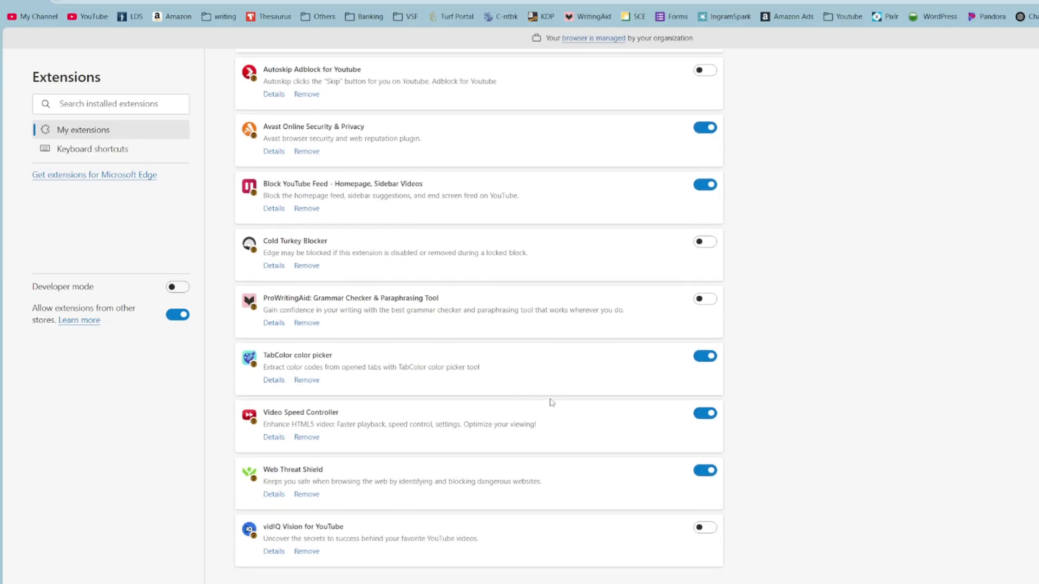
pyautogui.scroll(-1, 639, 429)
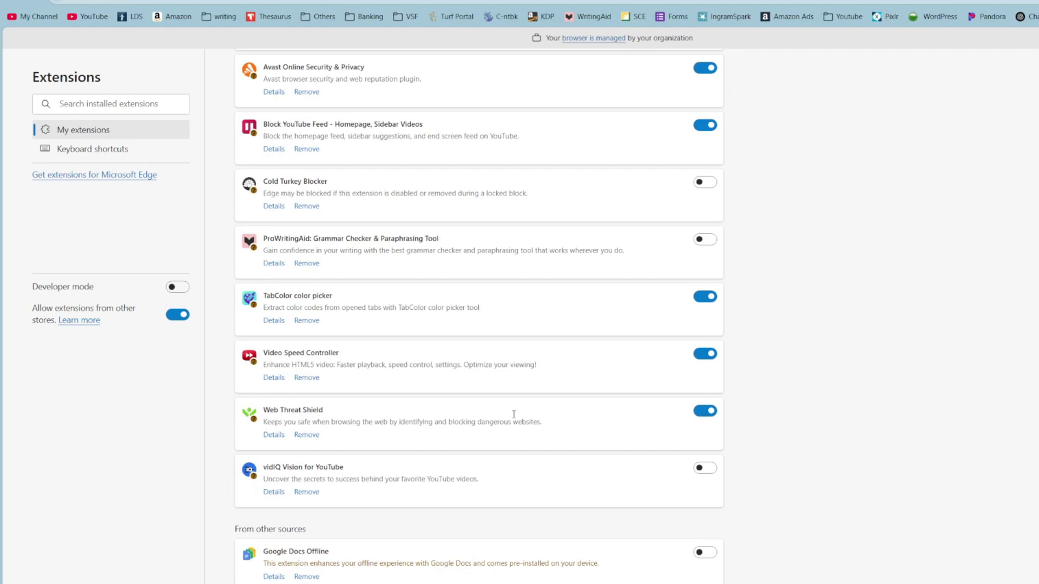
pyautogui.scroll(1, 552, 344)
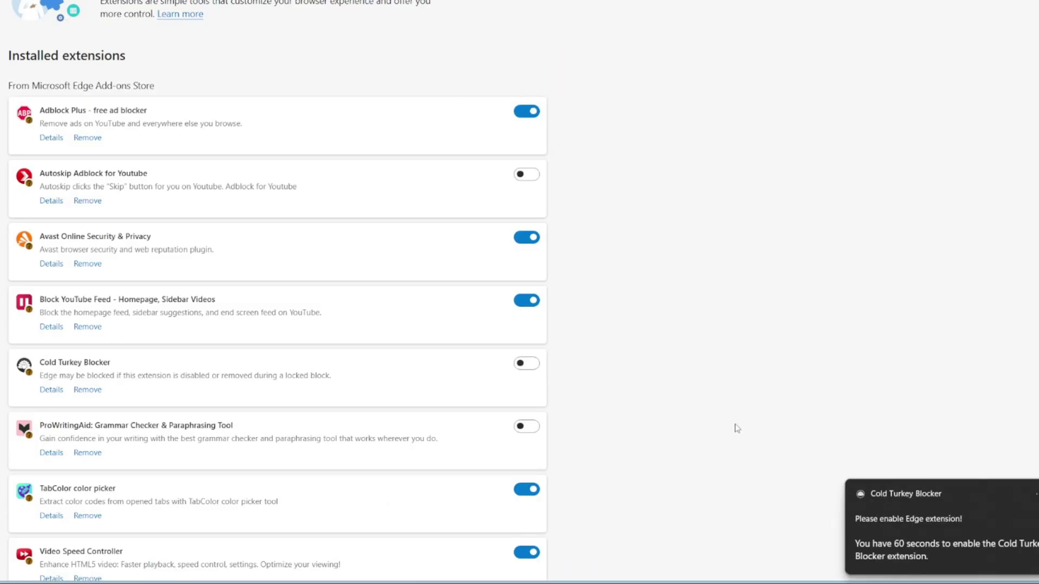
pyautogui.scroll(-1, 649, 336)
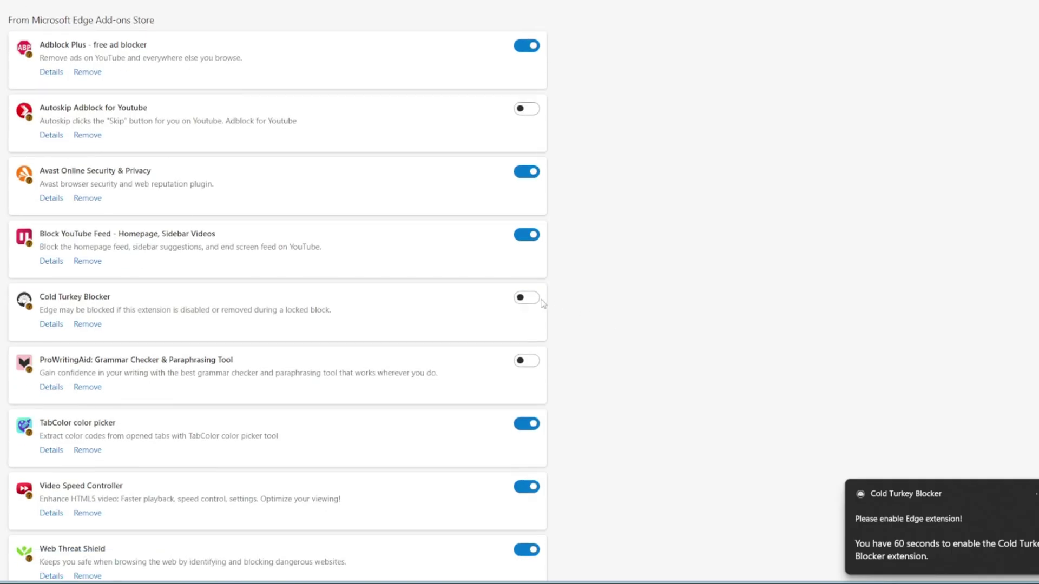